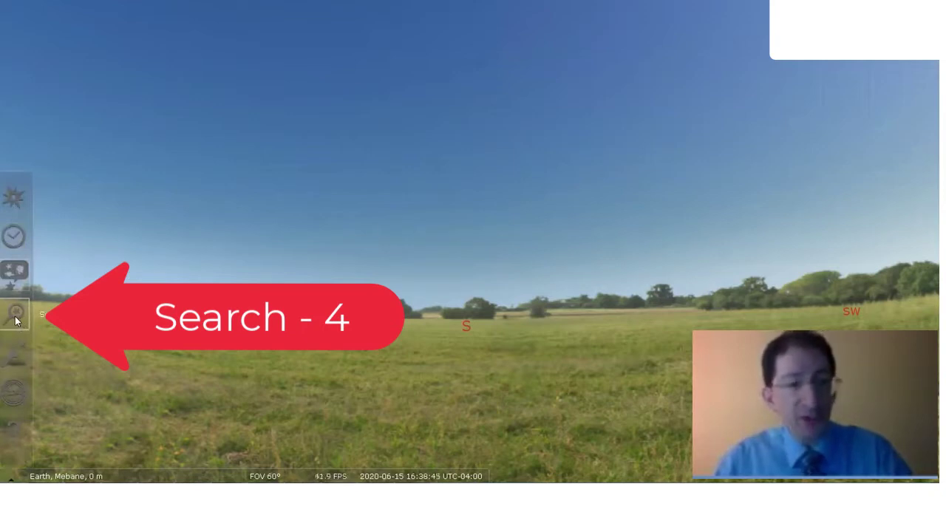
Step: Search for 'sun' and centre the view on the Sun with its information panel
left_click(15, 316)
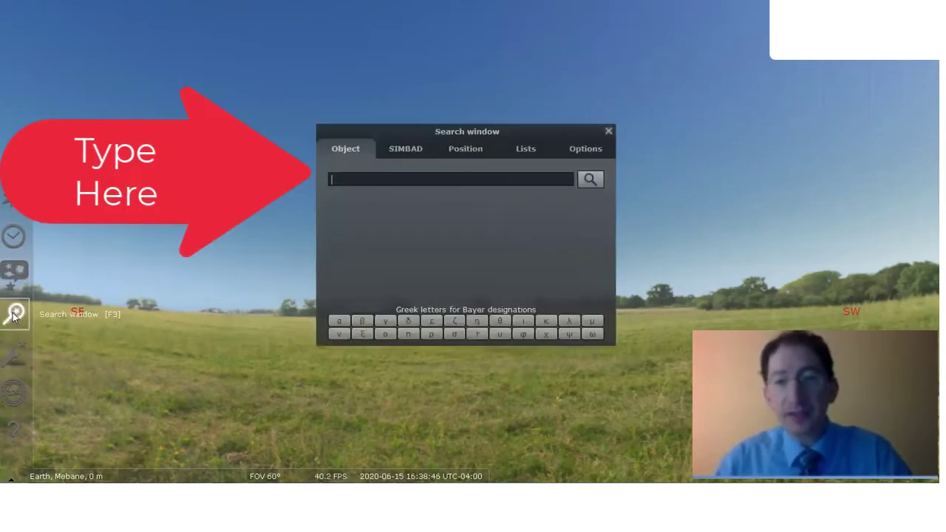
type("sun")
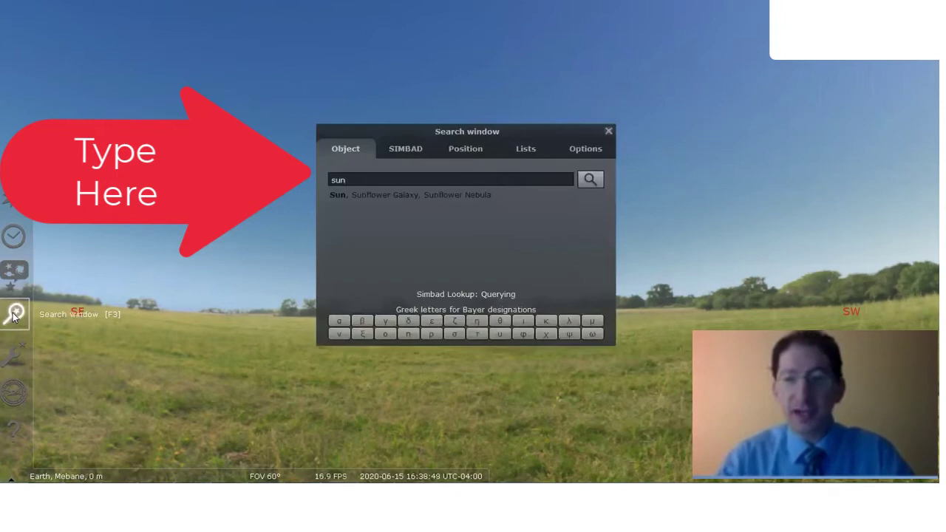
key("Return")
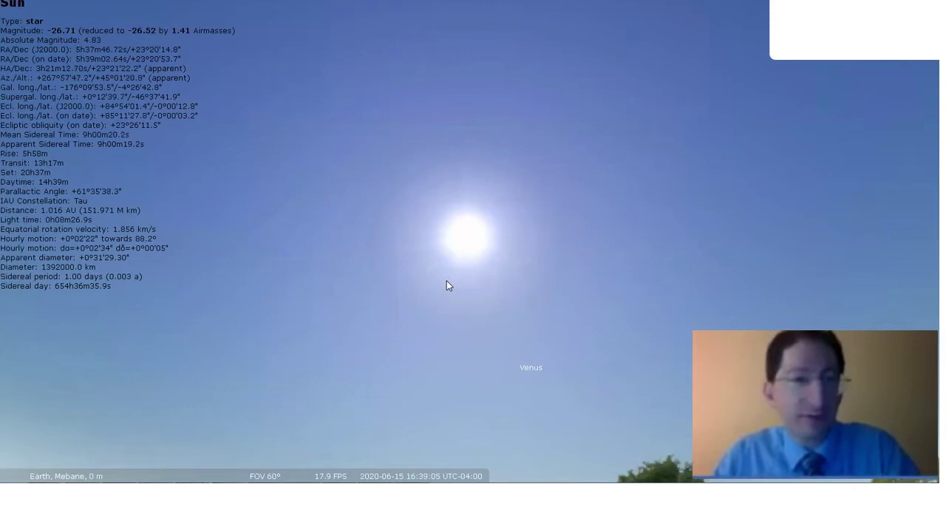
Step: Set the observing location to Chicago, United States of America (180 m), then close the location window
mouse_move(6, 177)
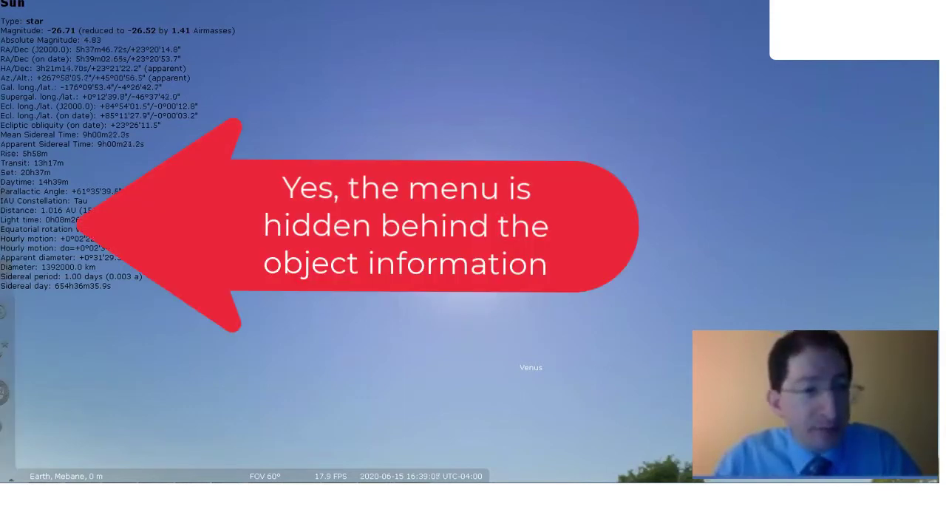
left_click(11, 201)
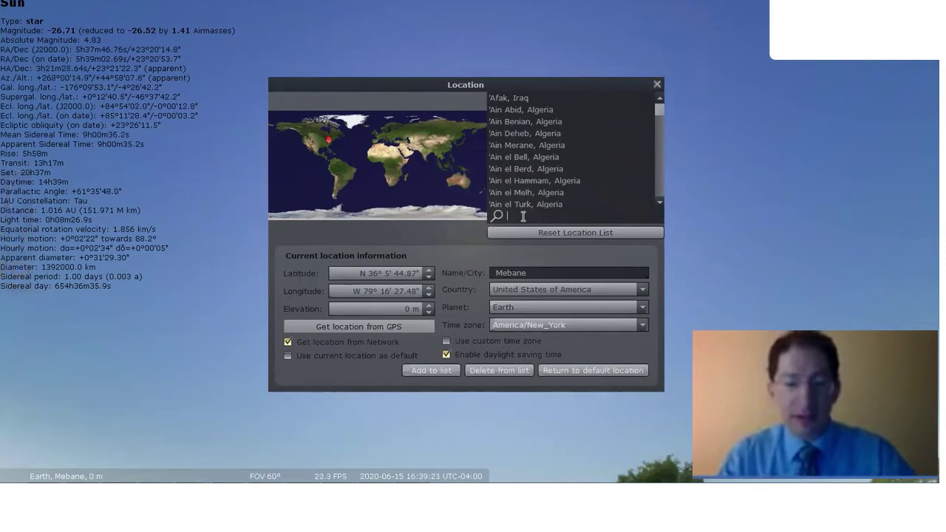
type("chicago")
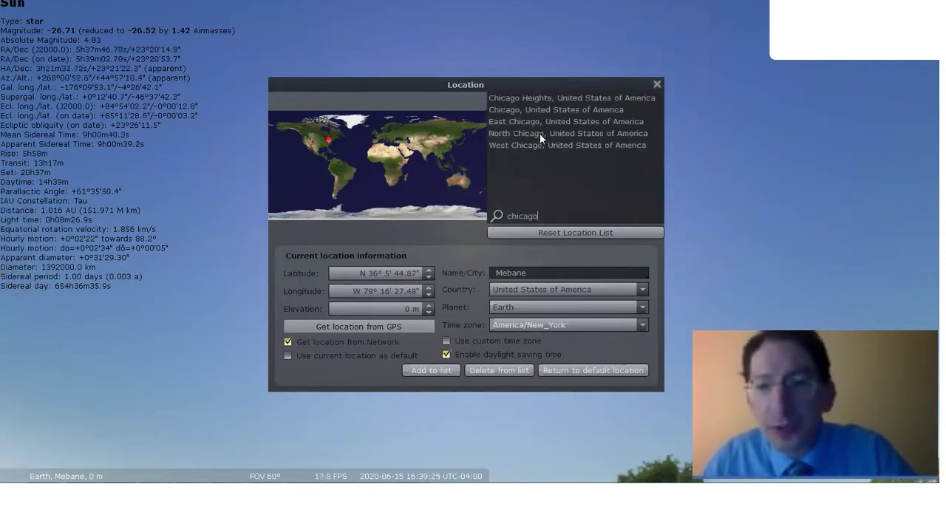
left_click(534, 109)
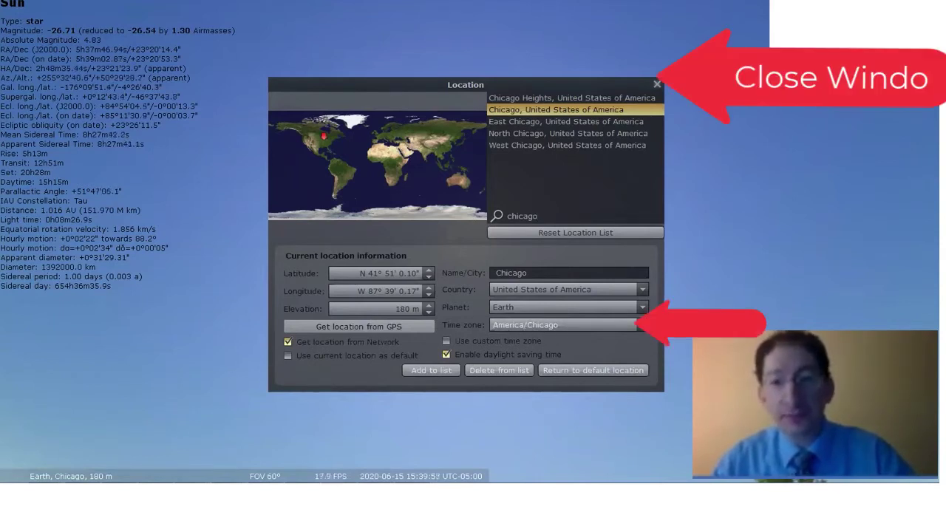
left_click(657, 84)
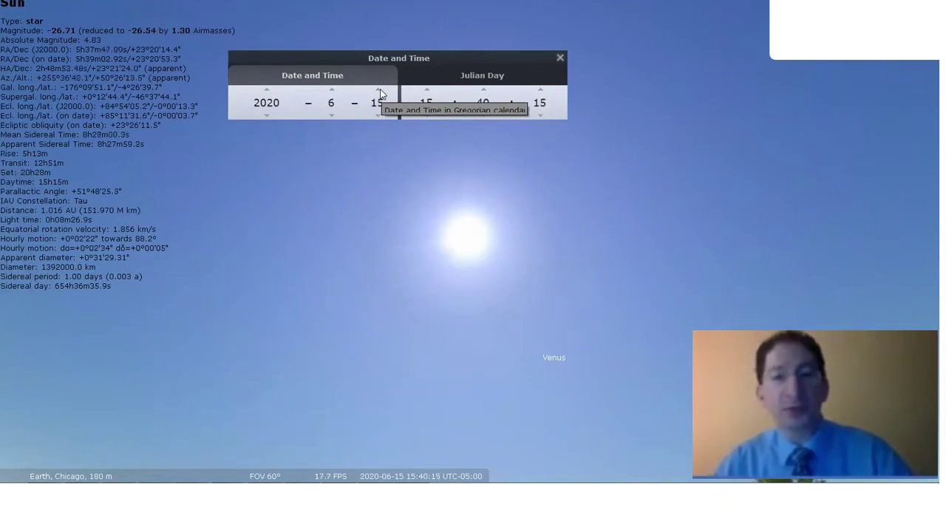
Step: Change the day from 22 to 21, making the date 2020-06-21
scroll(379, 94, "up", 7)
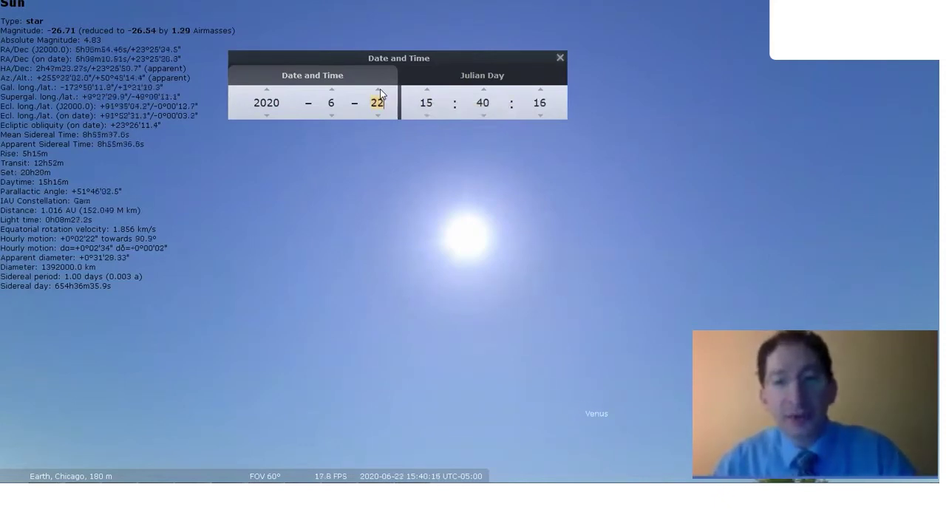
left_click(376, 116)
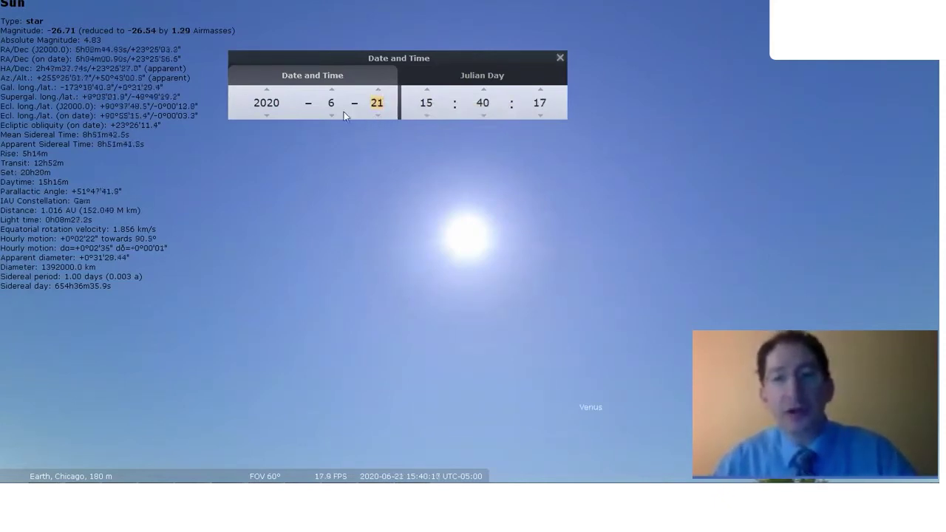
Step: Step the hour back from the afternoon to 05 for dawn
left_click(426, 116)
left_click(426, 116)
left_click(426, 116)
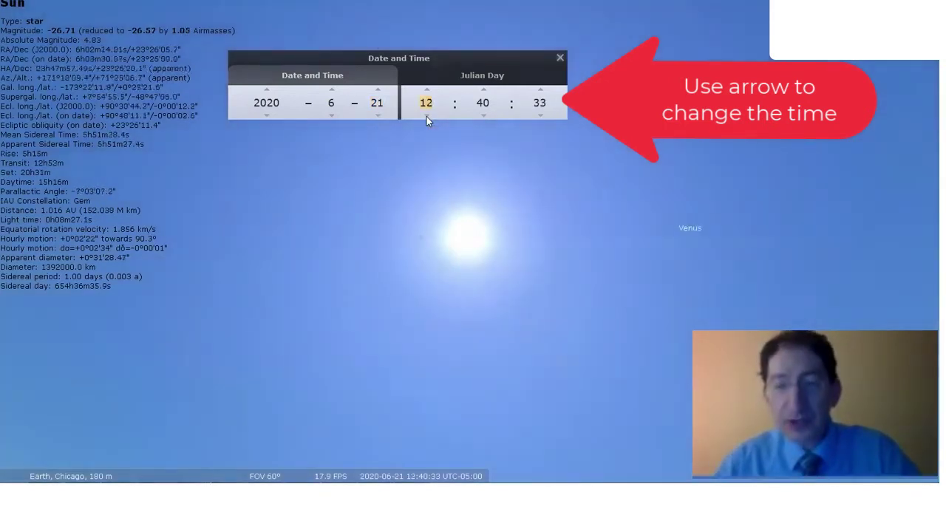
left_click(426, 116)
left_click(426, 116)
left_click(426, 116)
left_click(427, 116)
left_click(426, 116)
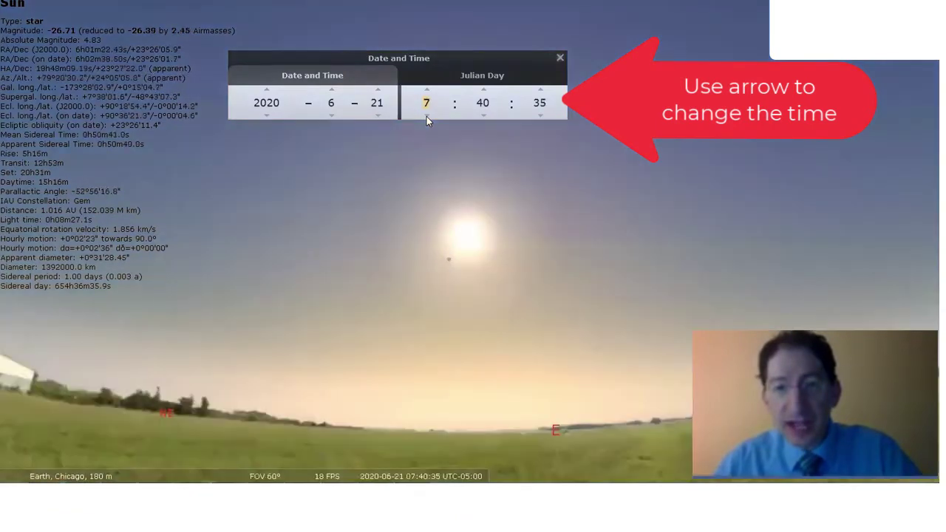
left_click(426, 116)
left_click(427, 116)
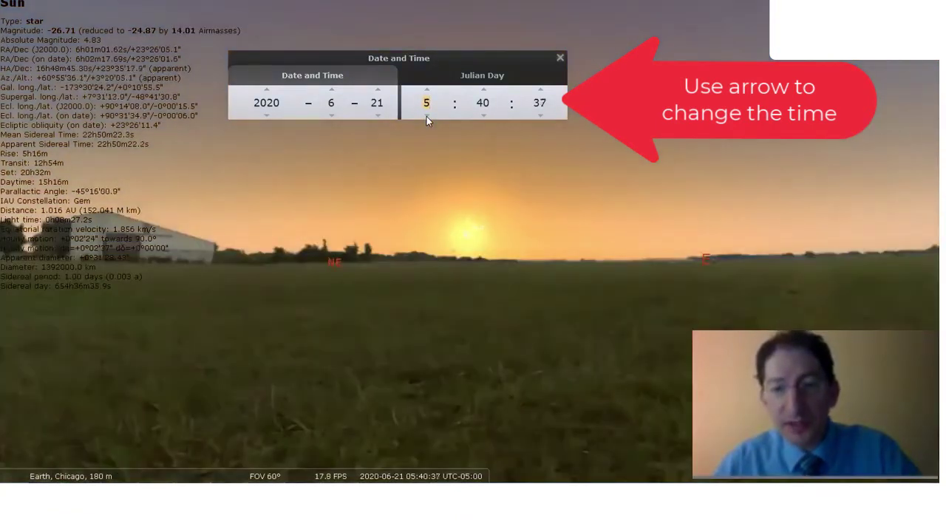
Step: Adjust the minutes to about 05:23, with the Sun just above the northeast horizon
scroll(484, 114, "down", 10)
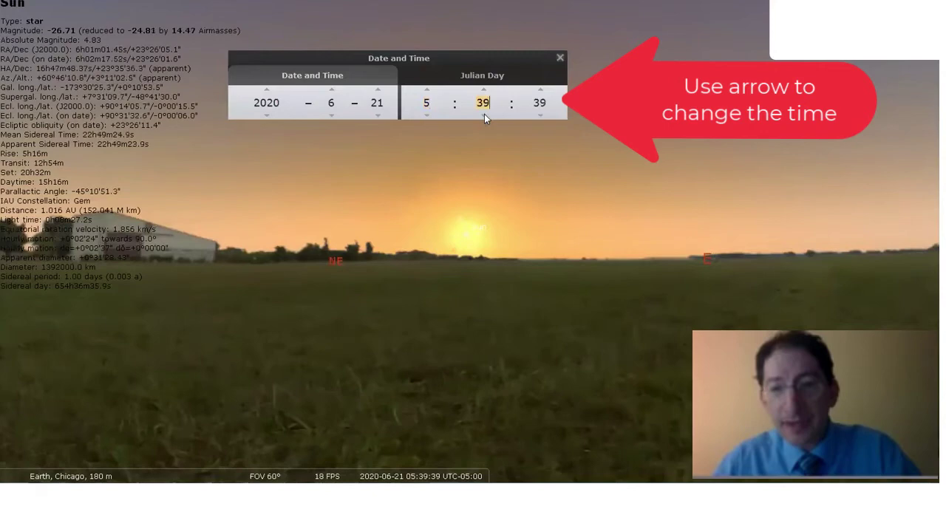
scroll(484, 114, "down", 9)
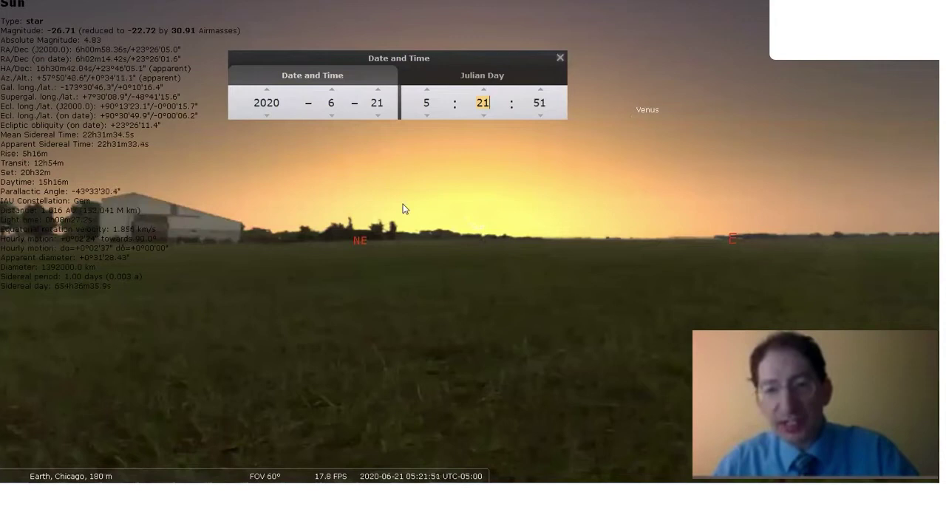
left_click(484, 91)
left_click(485, 90)
left_click(485, 90)
left_click(485, 90)
scroll(485, 90, "up", 13)
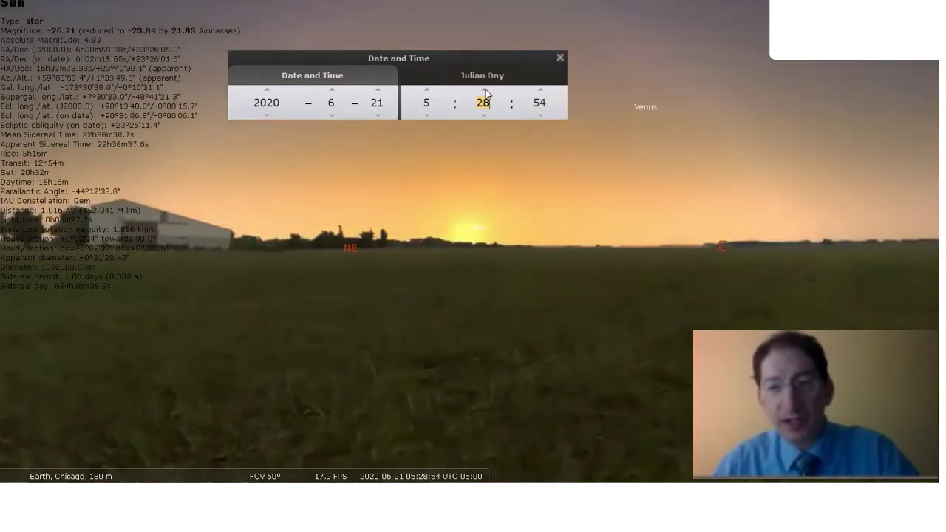
scroll(484, 90, "up", 13)
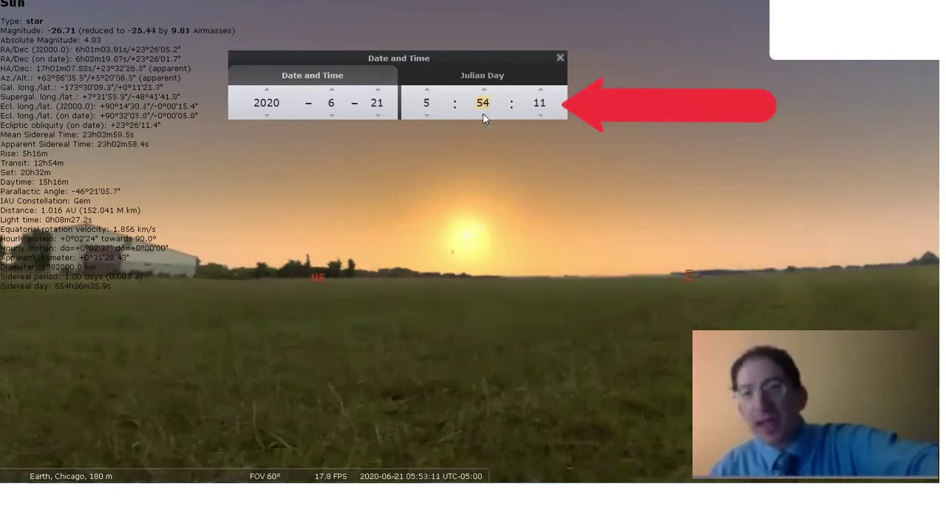
scroll(483, 117, "down", 4)
scroll(484, 117, "down", 10)
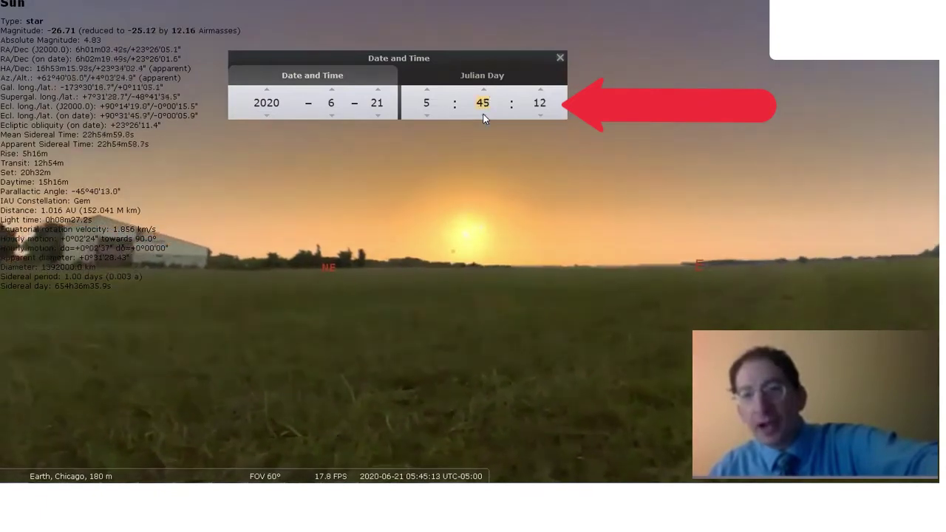
scroll(483, 118, "down", 8)
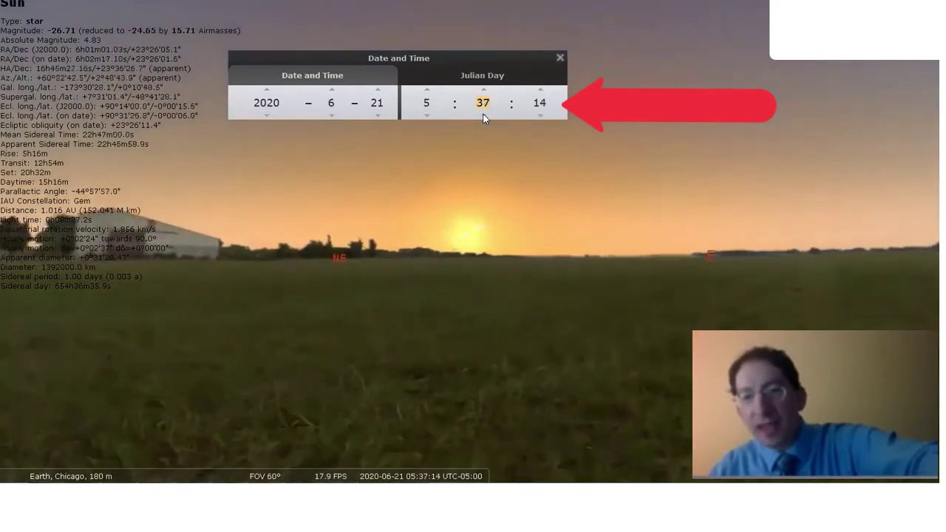
scroll(483, 118, "down", 5)
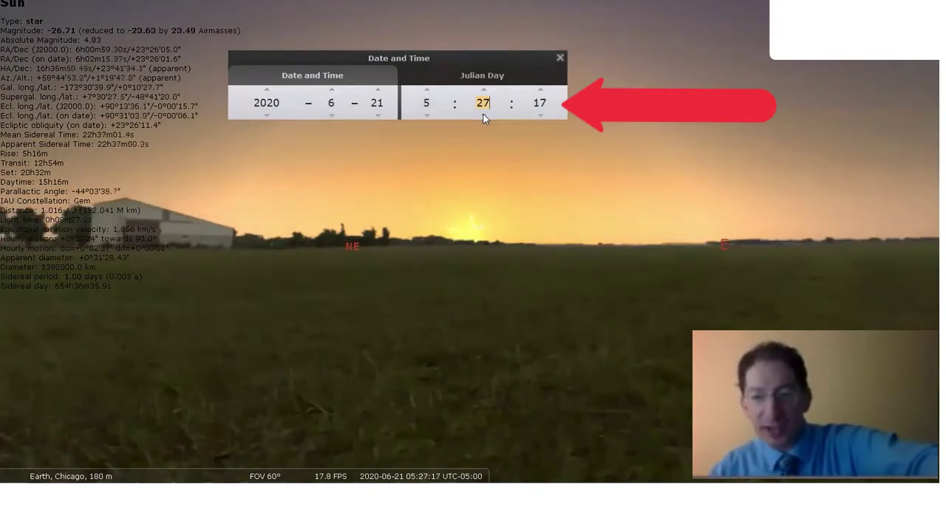
scroll(484, 118, "down", 3)
scroll(485, 119, "down", 1)
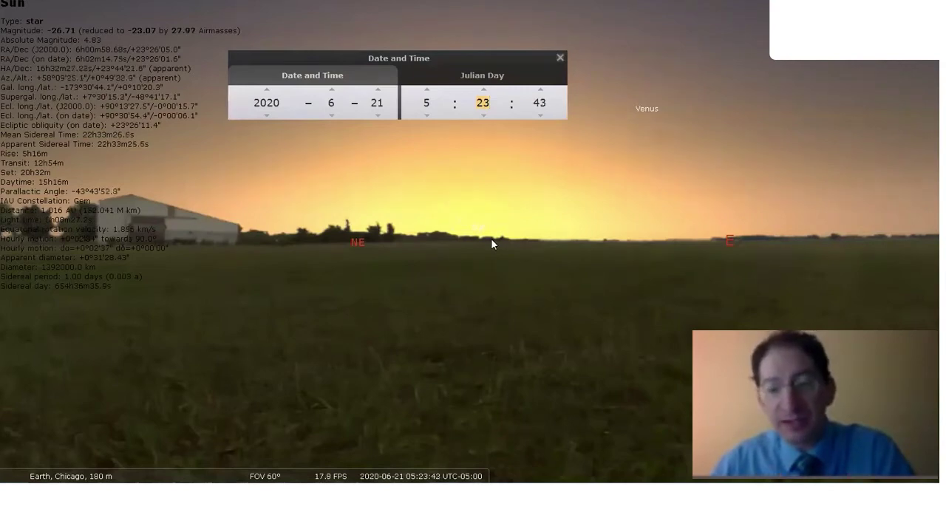
Step: Zoom in on the rising Sun and wind the minutes back to about 05:19
scroll(472, 238, "up", 10)
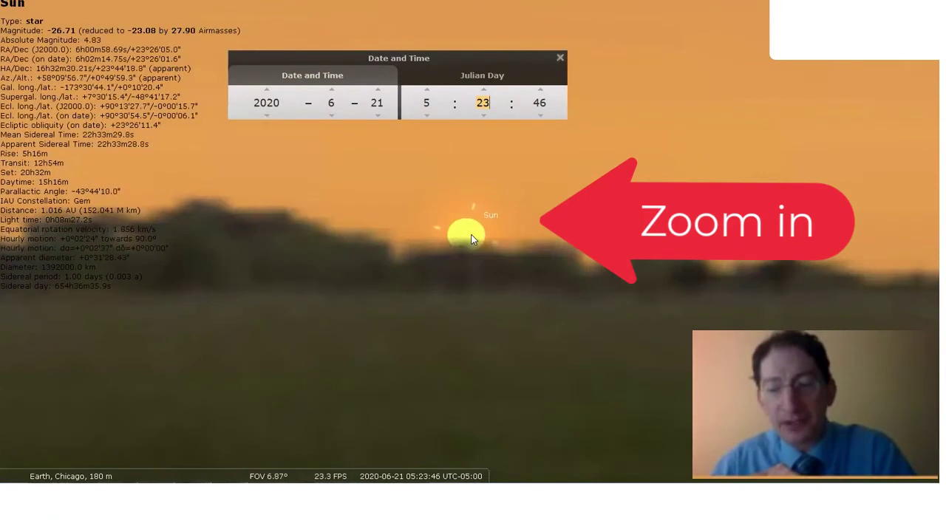
scroll(472, 238, "up", 1)
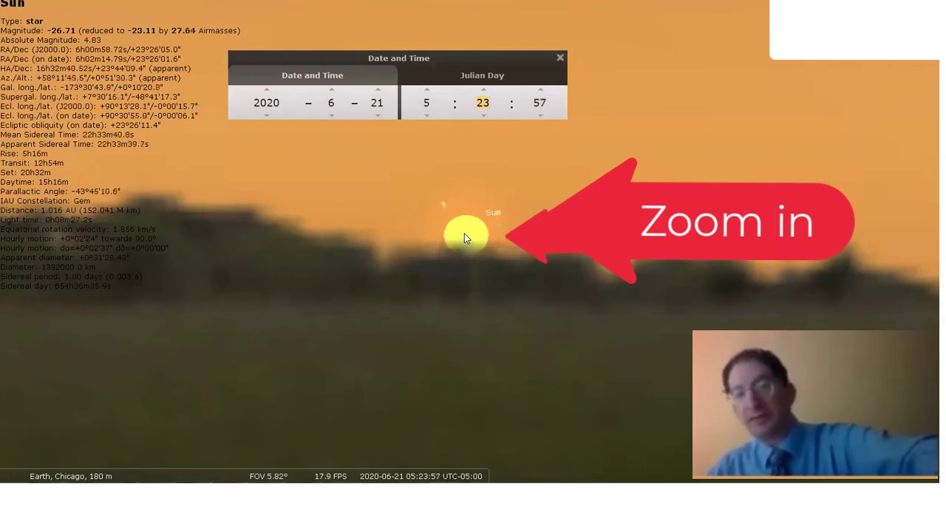
left_click(484, 116)
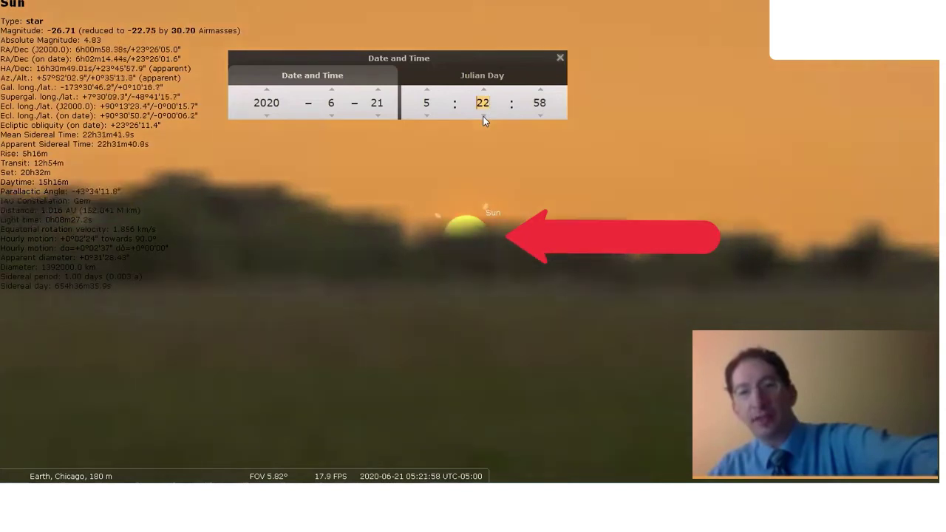
left_click(484, 116)
left_click(484, 116)
left_click(483, 116)
left_click(483, 116)
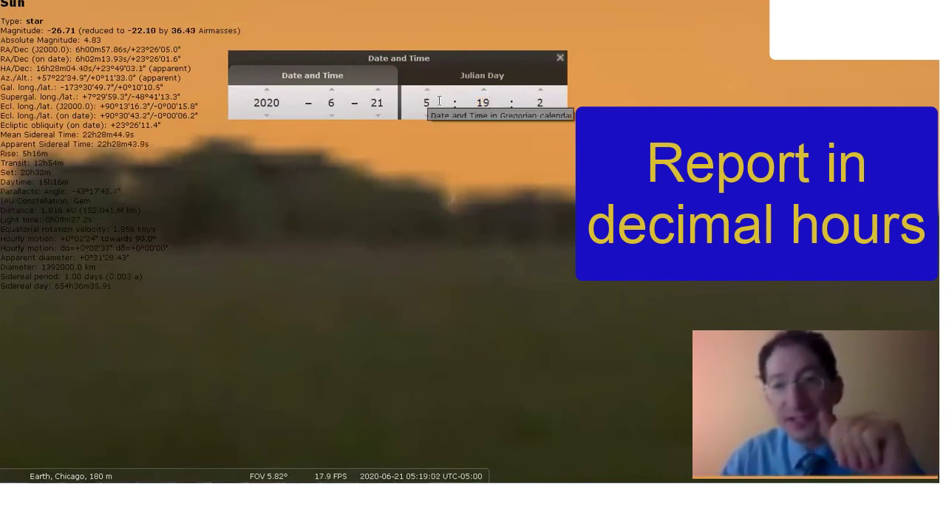
Step: Advance the hour to 07:19, with the Sun risen to about +20°10' altitude
scroll(430, 92, "up", 6)
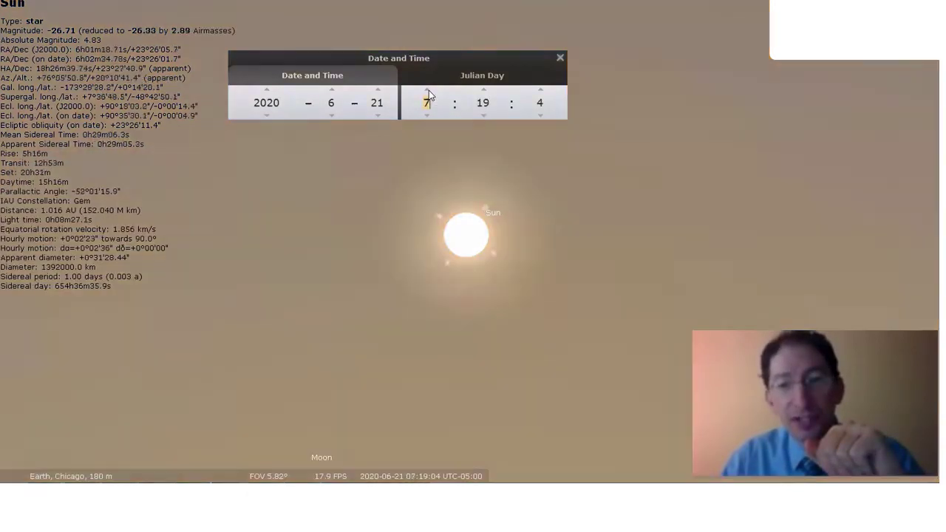
Step: Adjust the hours and minutes from 18:19 to about 20:16, with the Sun near the western horizon
scroll(430, 92, "up", 9)
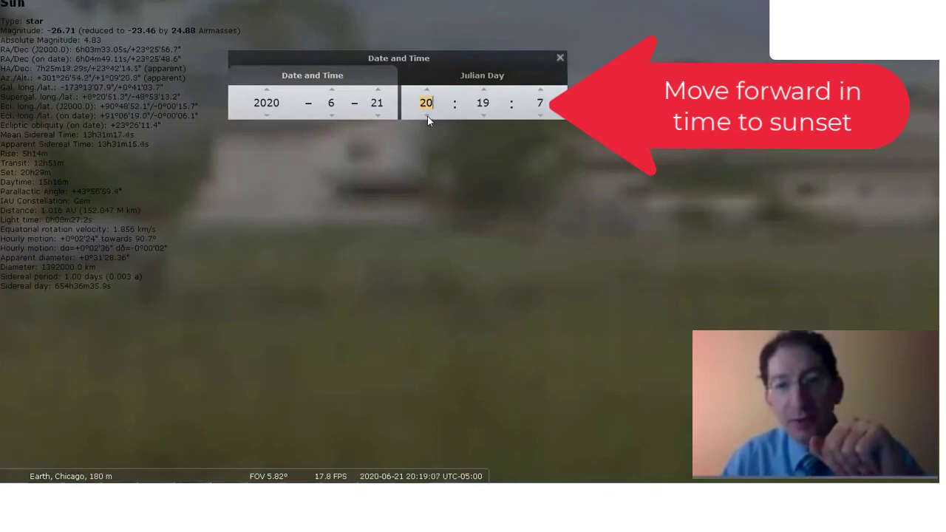
scroll(427, 116, "down", 2)
scroll(448, 220, "down", 5)
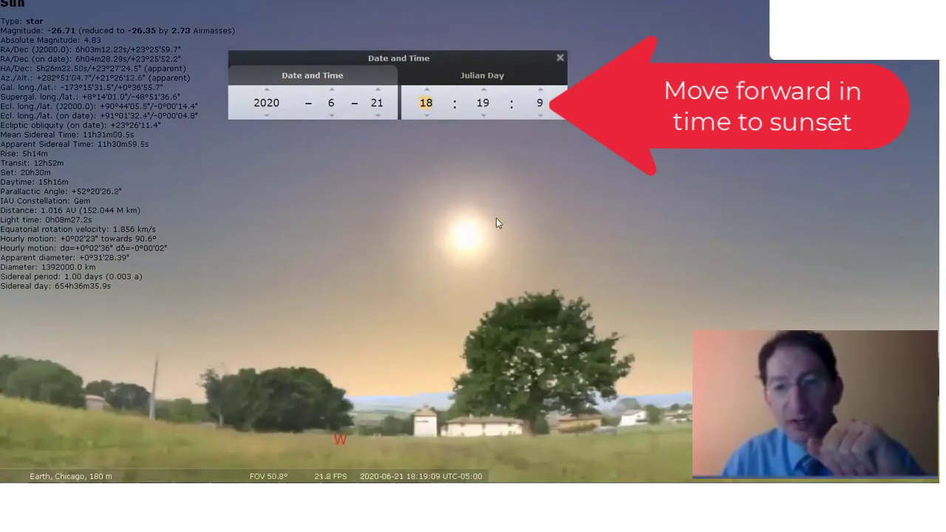
left_click(427, 90)
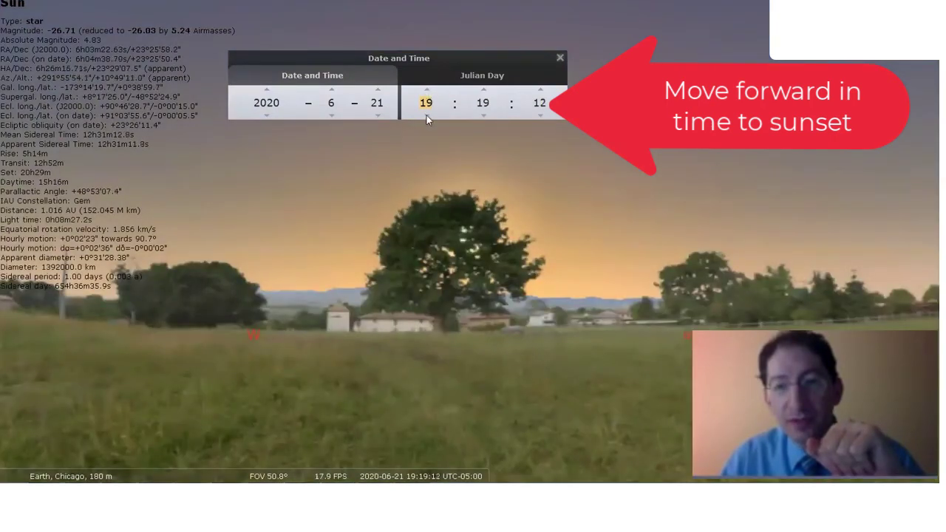
left_click(426, 115)
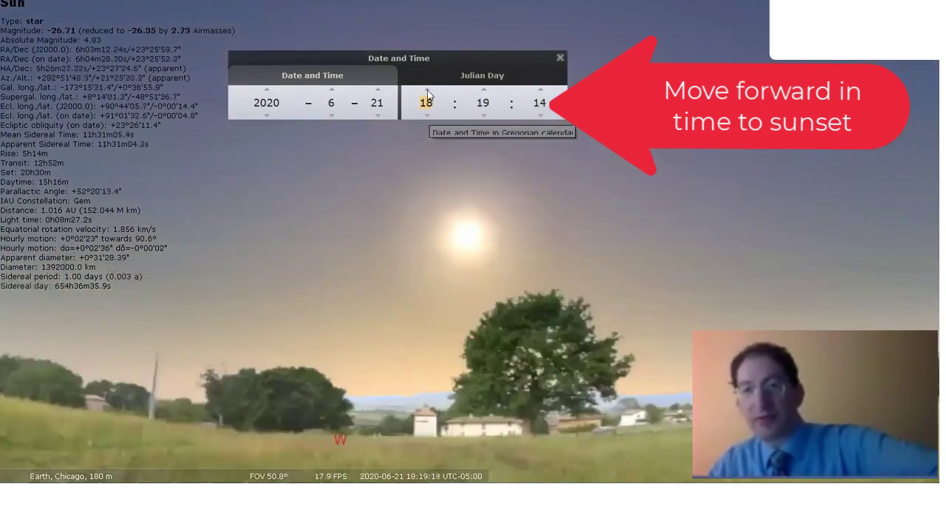
left_click(427, 90)
left_click(427, 90)
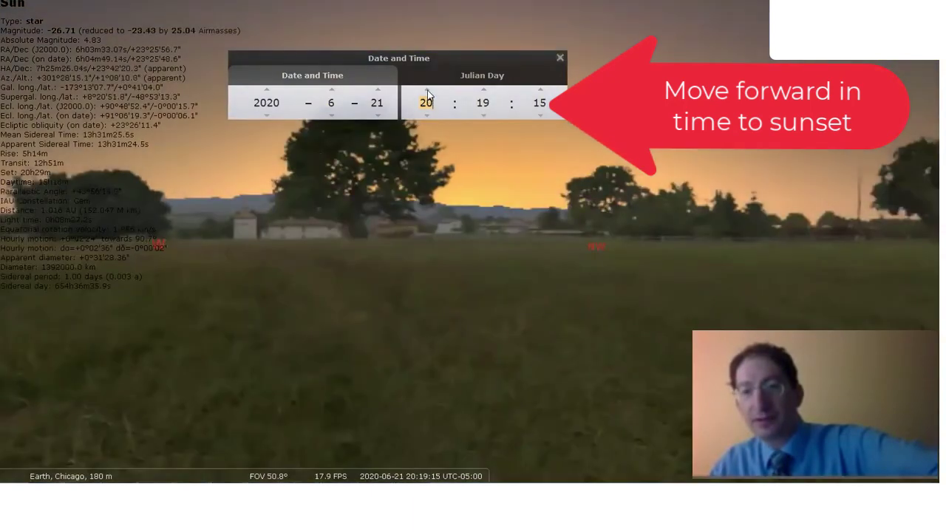
left_click(484, 116)
left_click(484, 116)
left_click(484, 116)
left_click(484, 116)
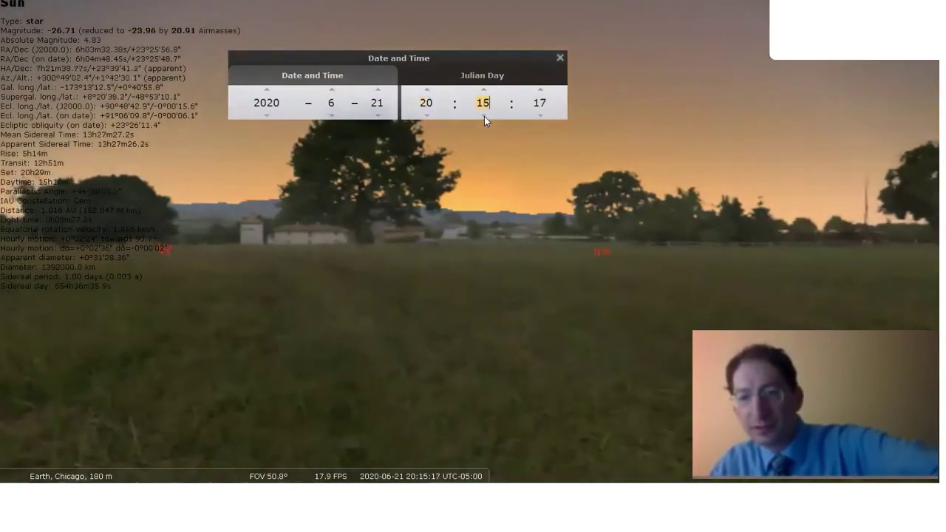
left_click(484, 91)
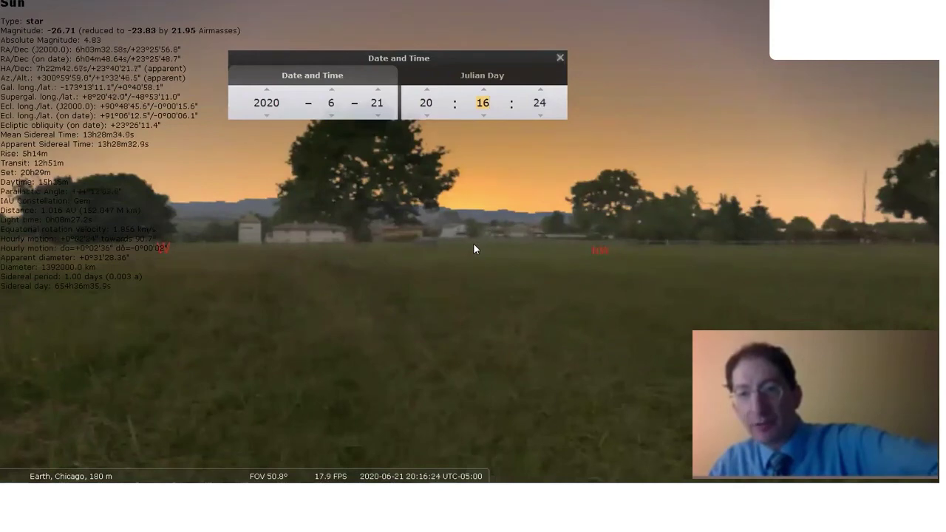
Step: Wind the minutes back to 18:52, showing the Sun above the trees at about +15°27'
scroll(473, 233, "up", 5)
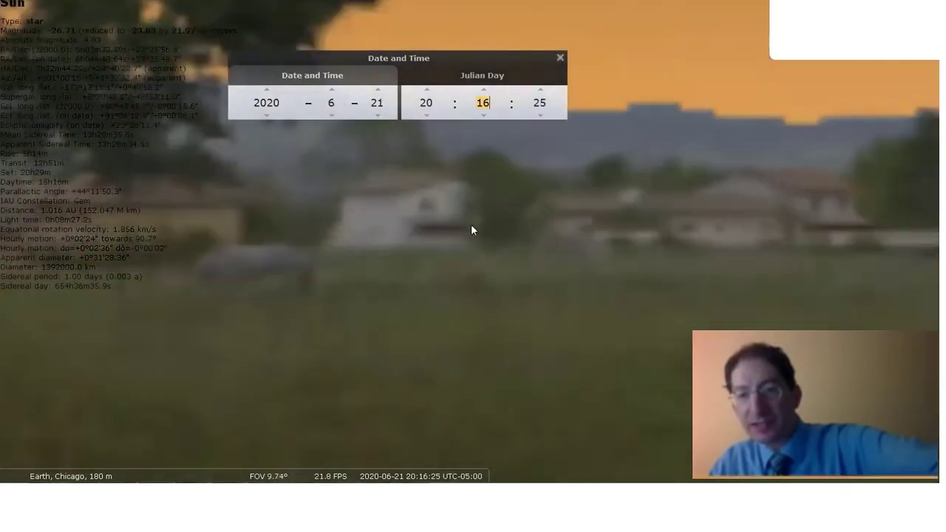
scroll(484, 121, "down", 8)
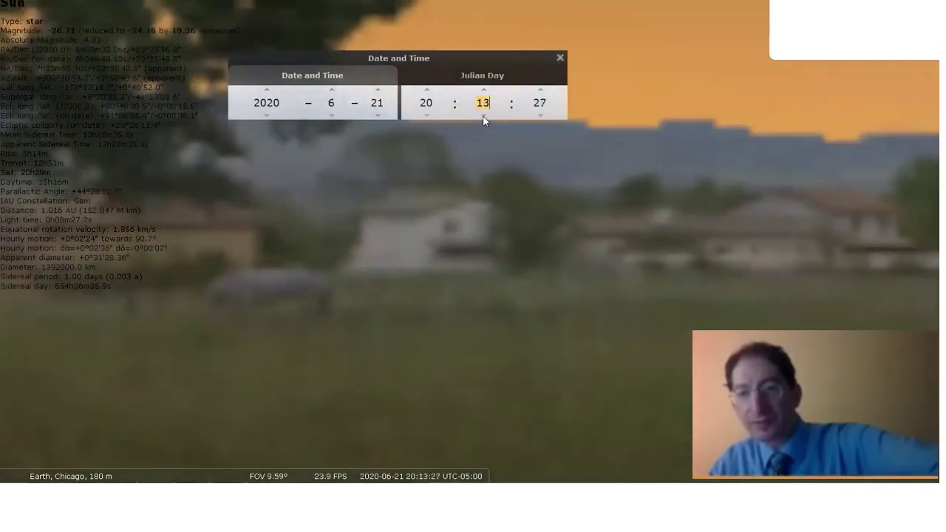
scroll(484, 120, "down", 12)
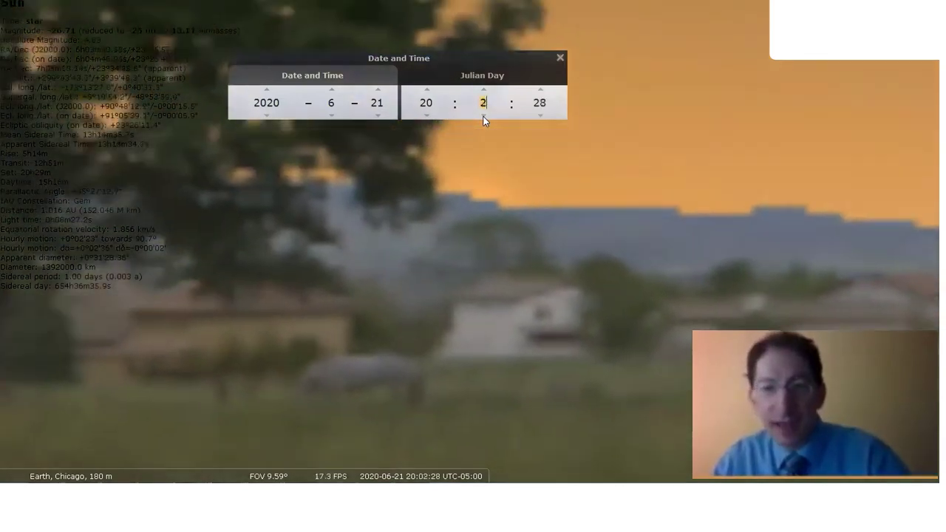
scroll(484, 120, "down", 13)
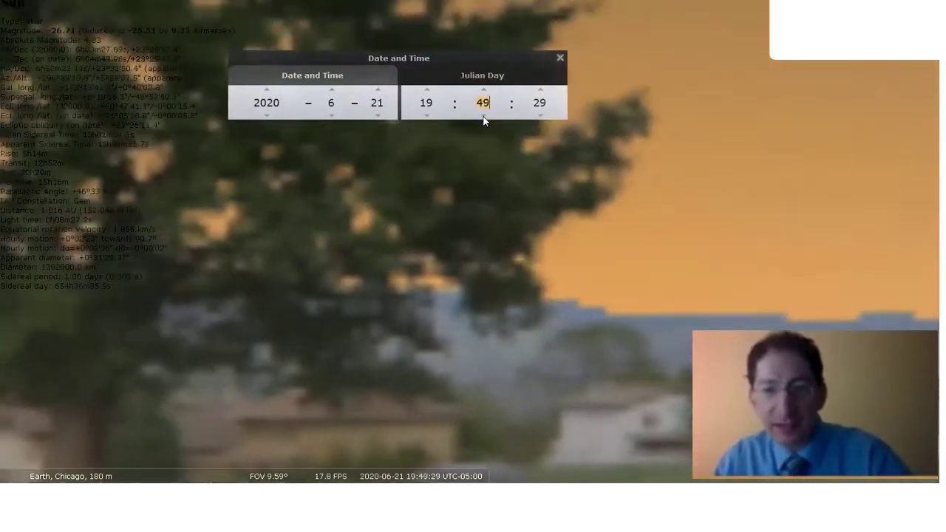
scroll(484, 120, "down", 13)
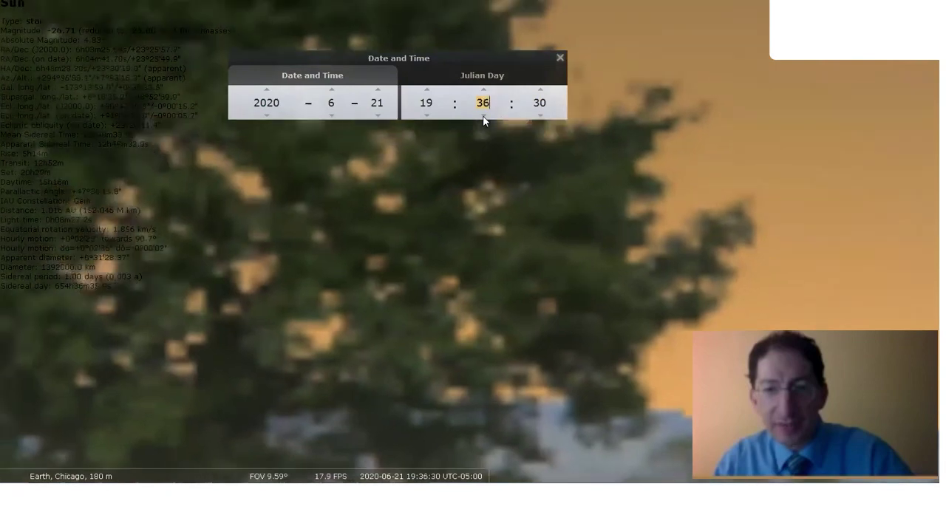
scroll(484, 120, "down", 13)
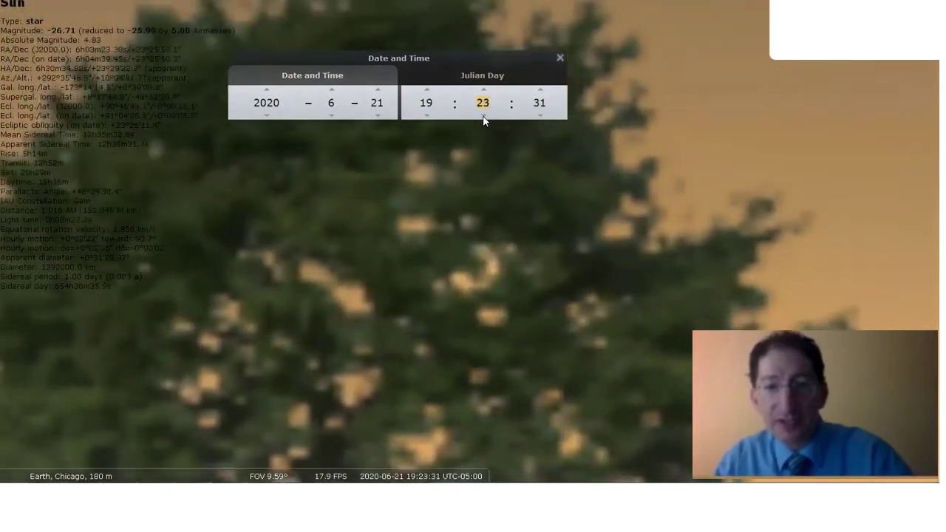
scroll(484, 120, "down", 10)
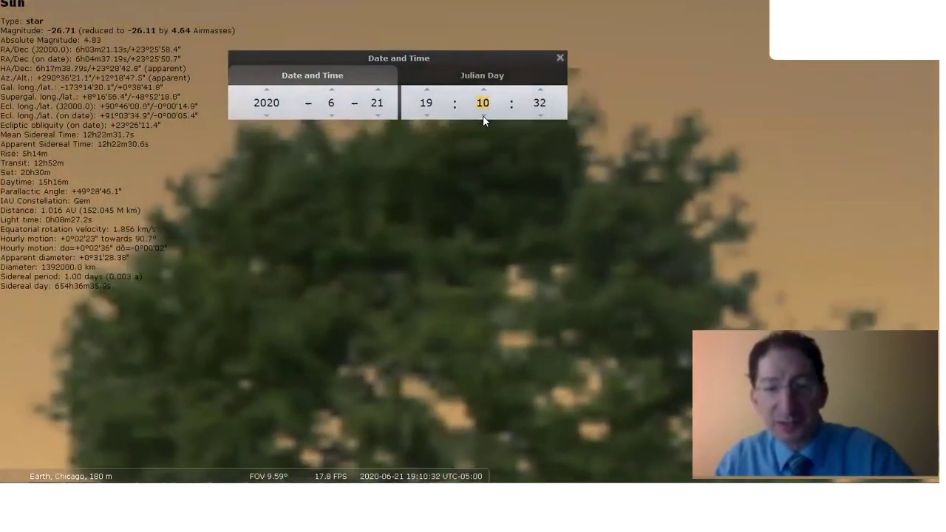
scroll(482, 116, "down", 12)
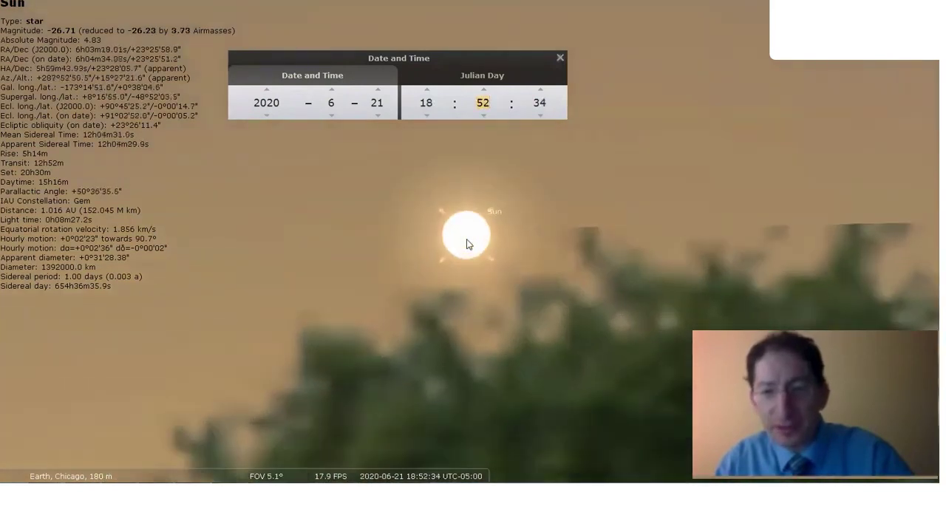
scroll(467, 244, "up", 3)
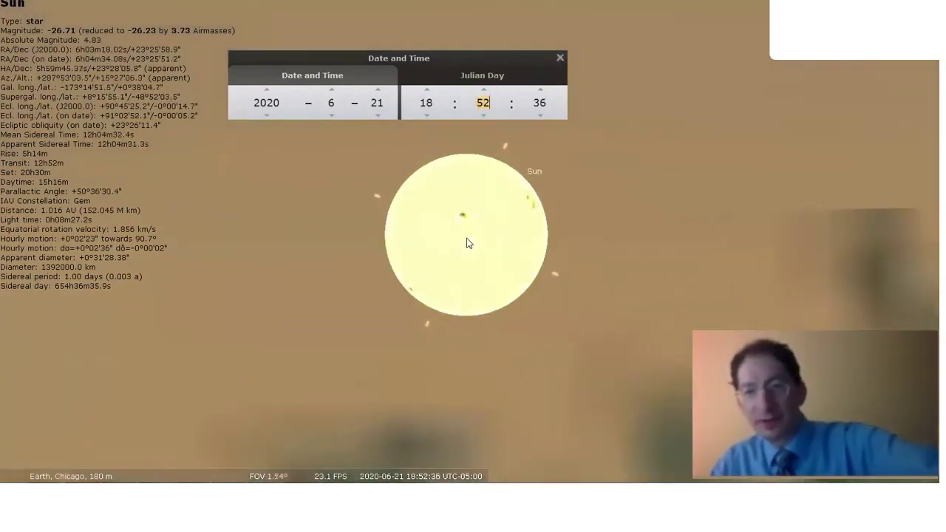
scroll(466, 244, "up", 1)
scroll(466, 243, "down", 3)
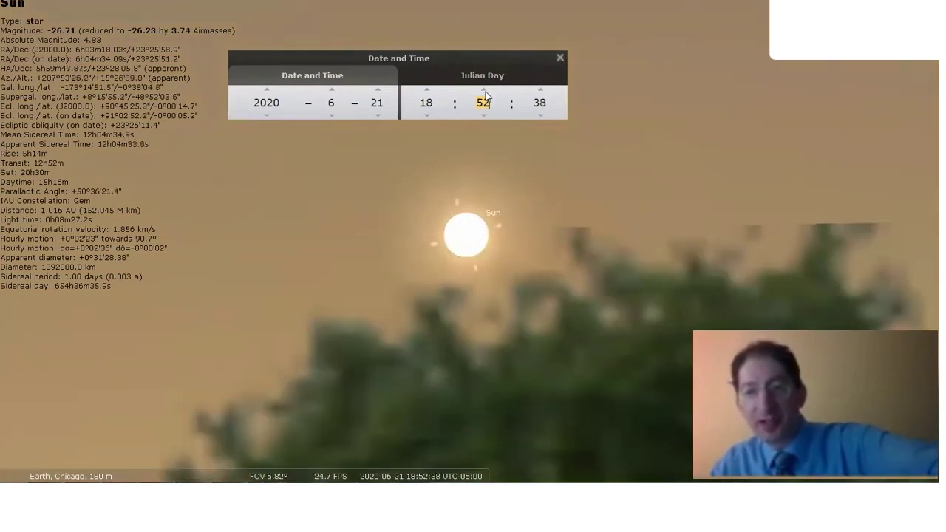
Step: Move the minutes forward to 20:18, with the Sun sunk to about +1°12' altitude
scroll(486, 95, "up", 12)
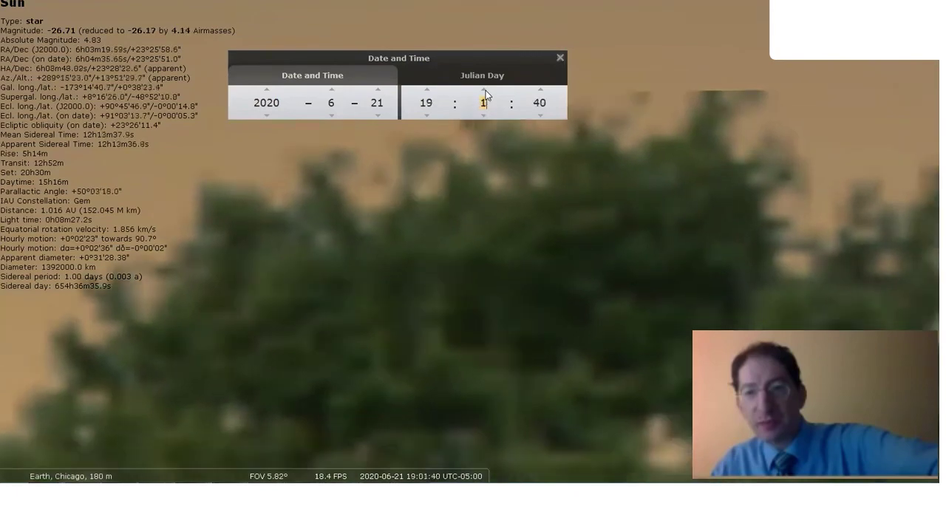
scroll(486, 94, "up", 14)
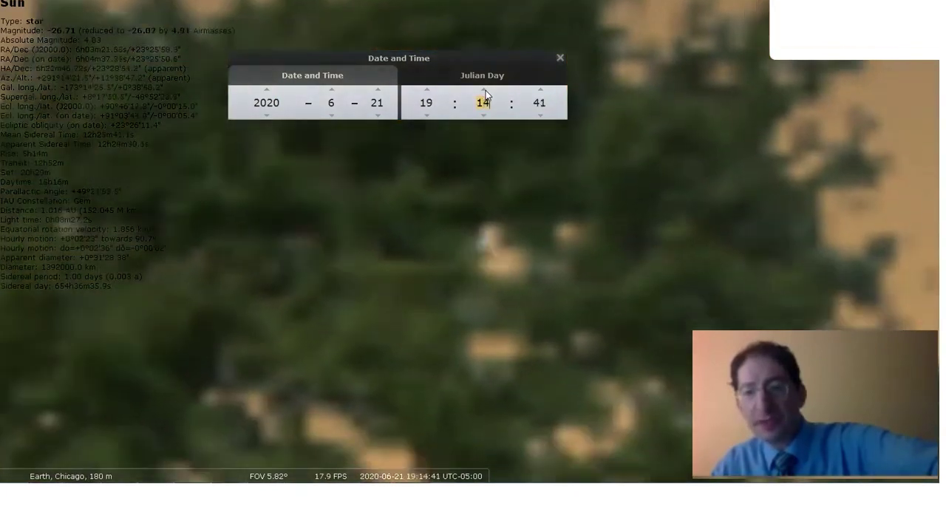
scroll(486, 95, "up", 12)
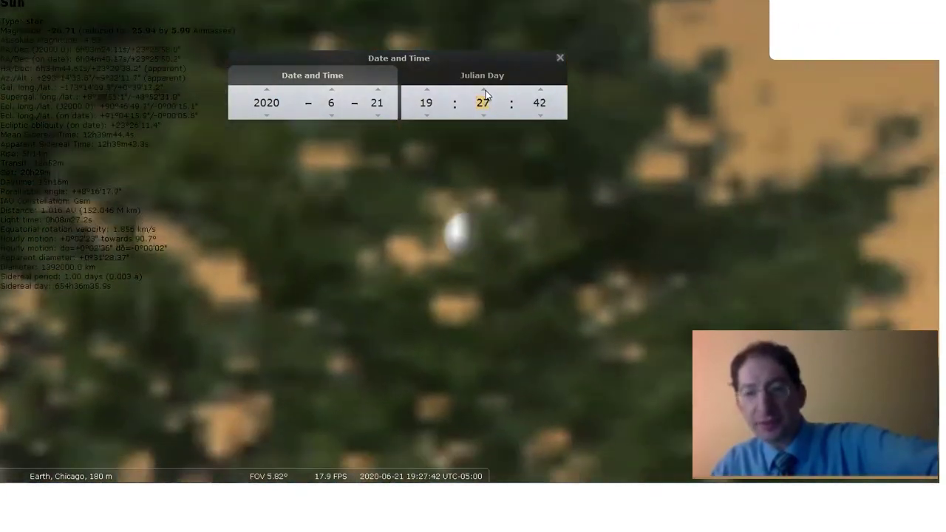
scroll(485, 94, "up", 13)
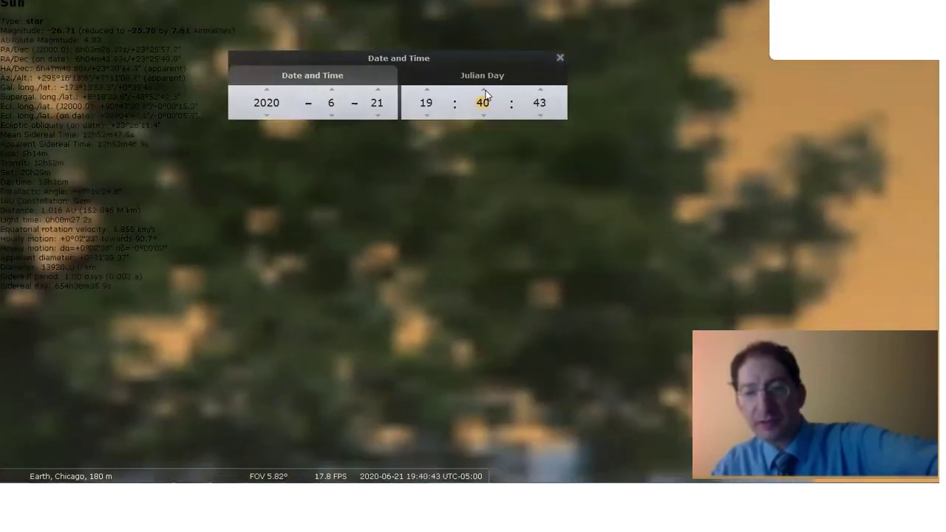
scroll(486, 94, "up", 13)
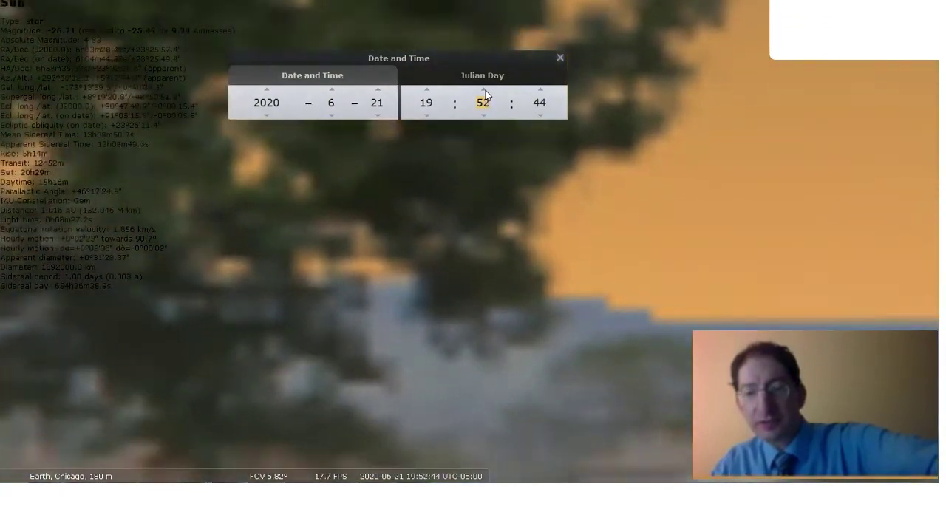
scroll(485, 95, "up", 12)
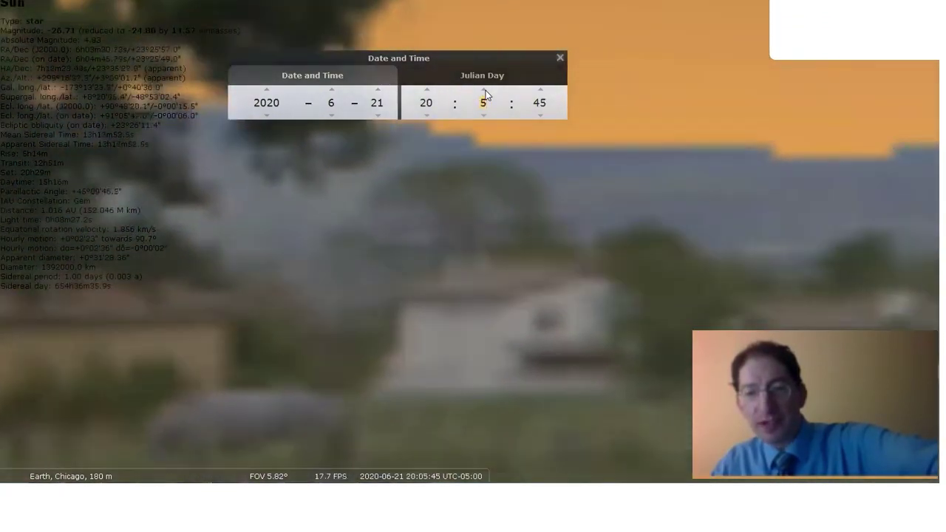
scroll(486, 90, "up", 11)
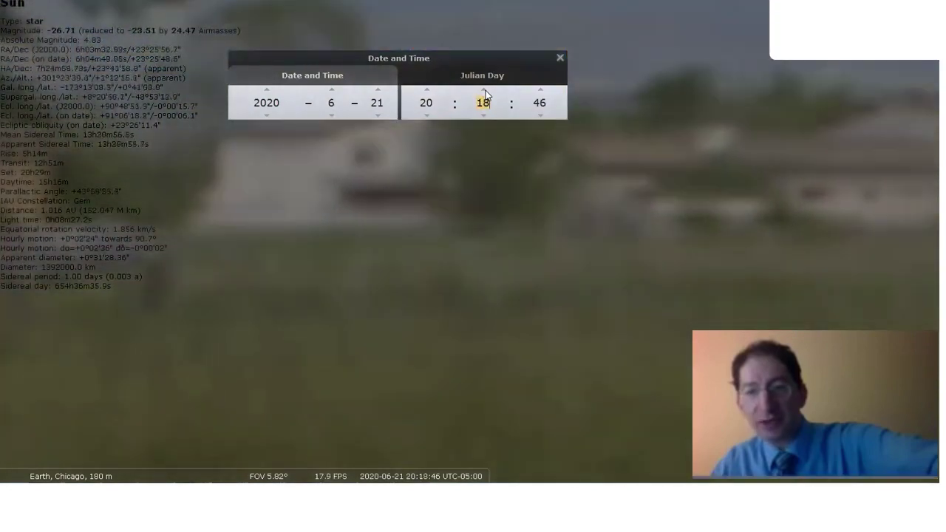
scroll(483, 119, "down", 2)
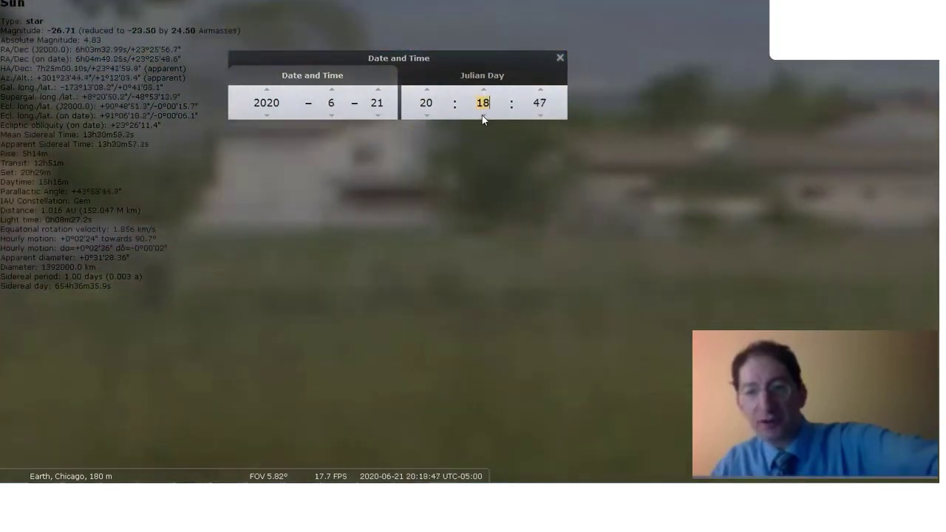
scroll(482, 92, "up", 1)
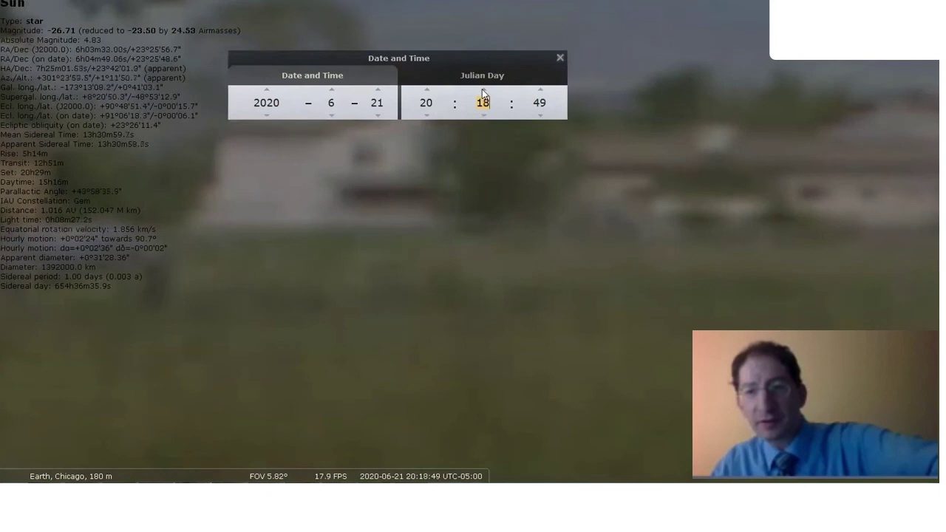